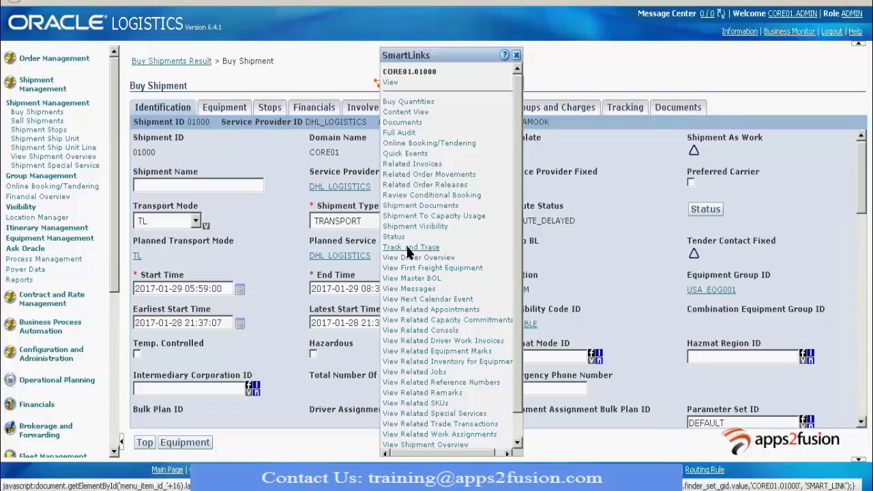
- Open Track and Trace for shipment 01000 from the Buy Shipment SmartLinks
left_click(407, 247)
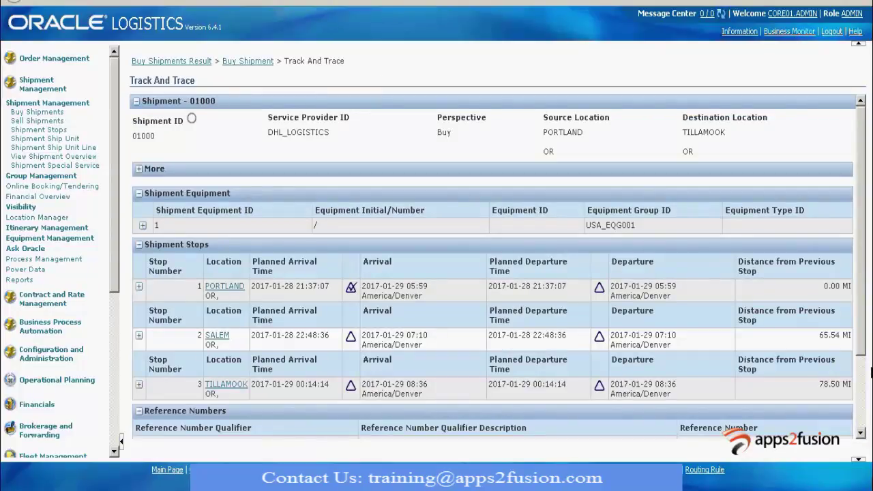
- Scroll to the Shipment Event History showing the Portland 'Arrived at Pick-up Location' event
scroll(870, 370, "down", 3)
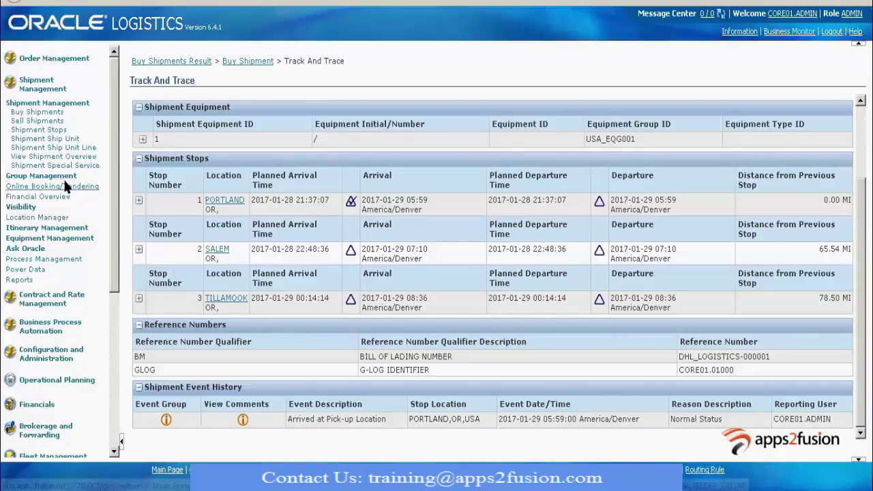
- Search Shipment Visibility for shipment ID 01000
left_click(20, 207)
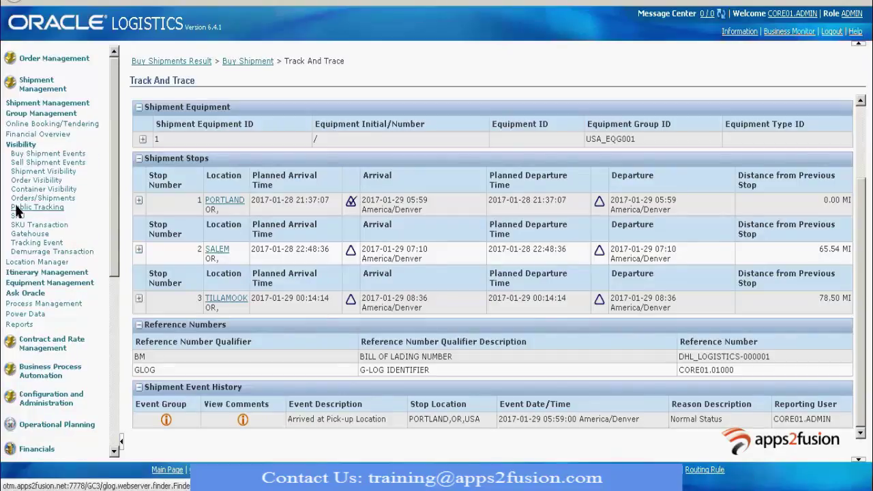
left_click(38, 172)
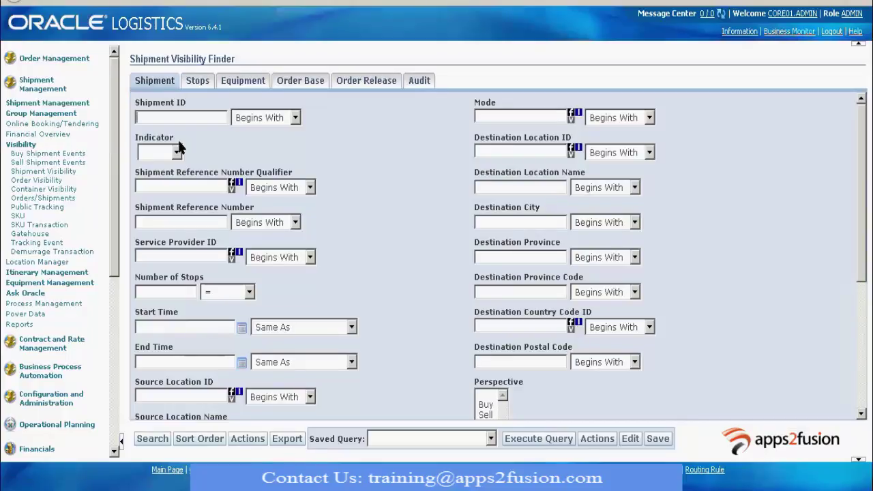
type("01000")
key("Return")
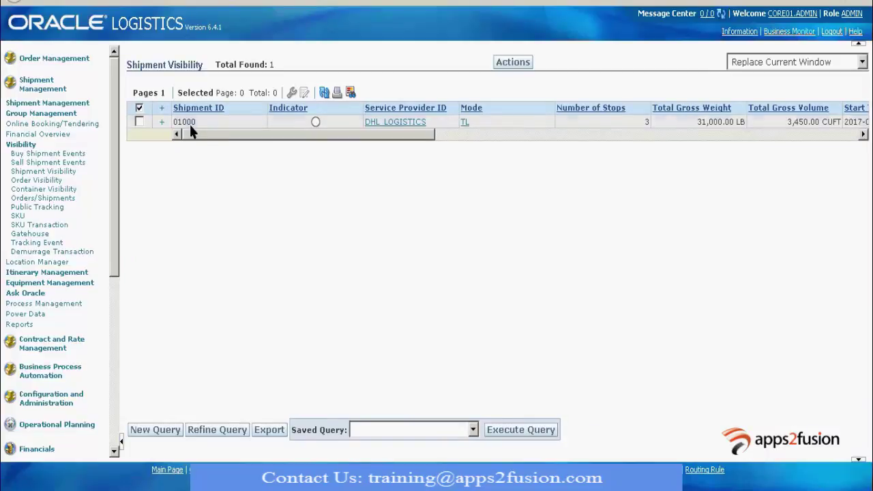
left_click(139, 122)
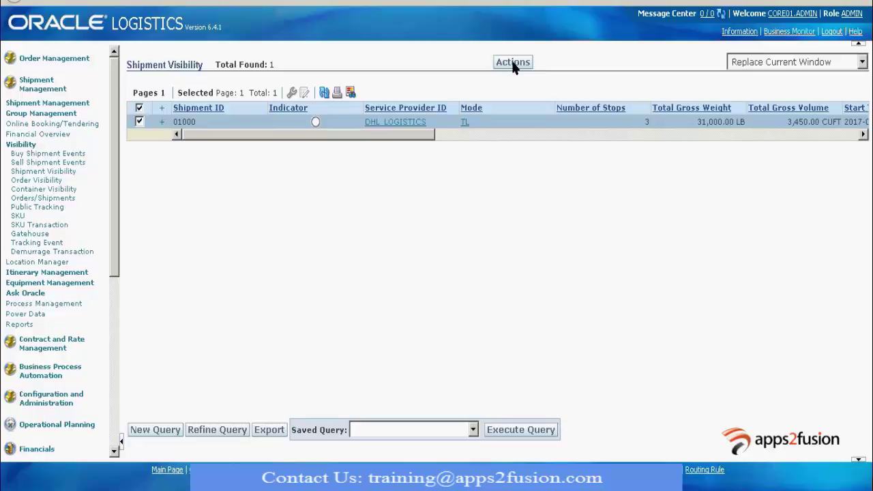
left_click(514, 64)
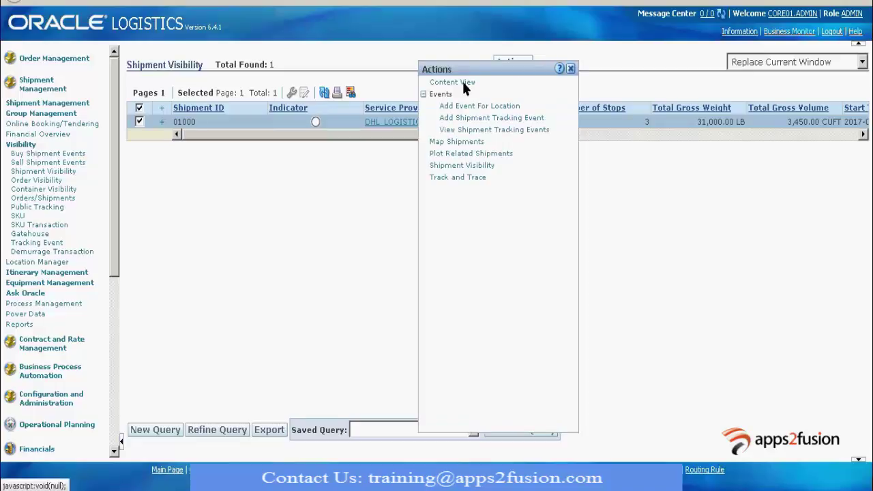
left_click(460, 82)
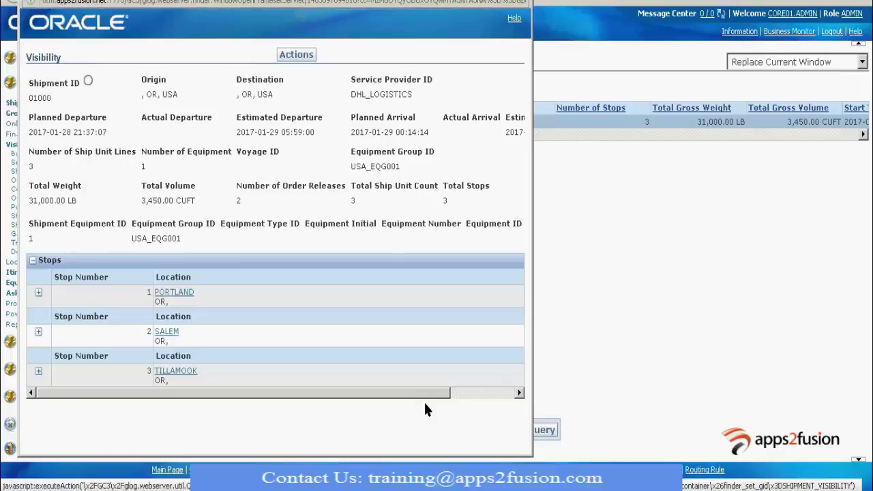
scroll(425, 403, "right", 2)
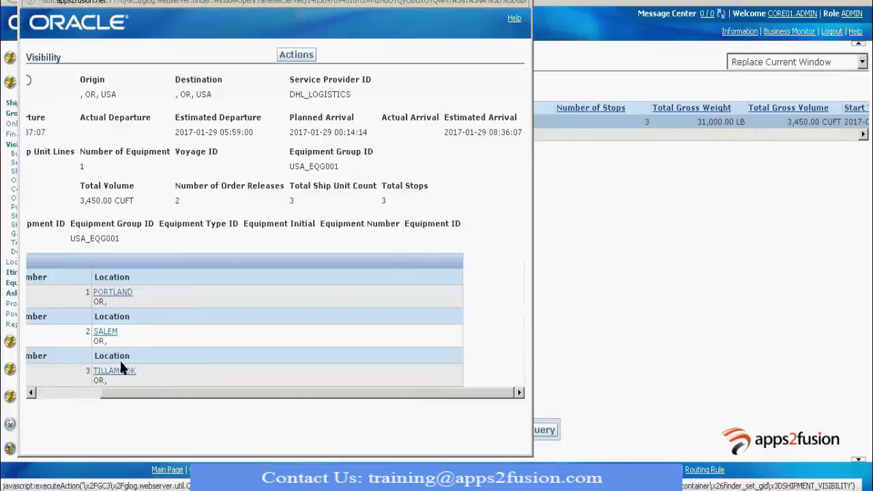
scroll(119, 359, "left", 2)
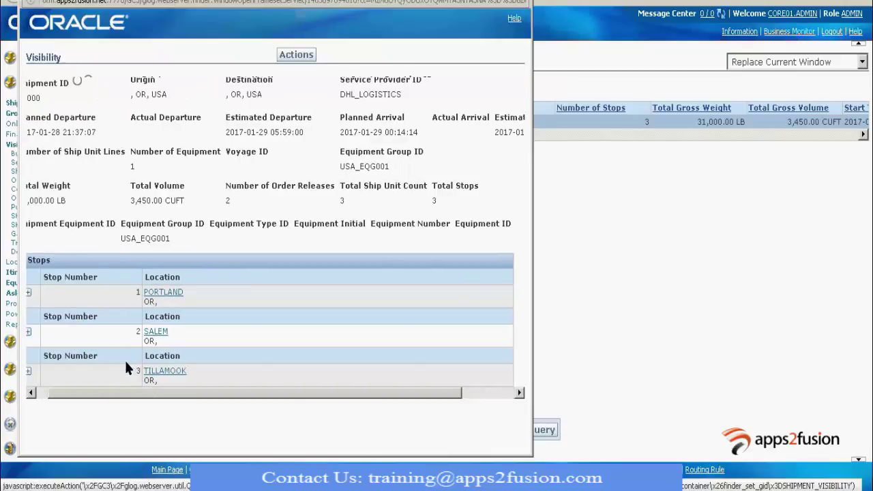
scroll(316, 360, "right", 2)
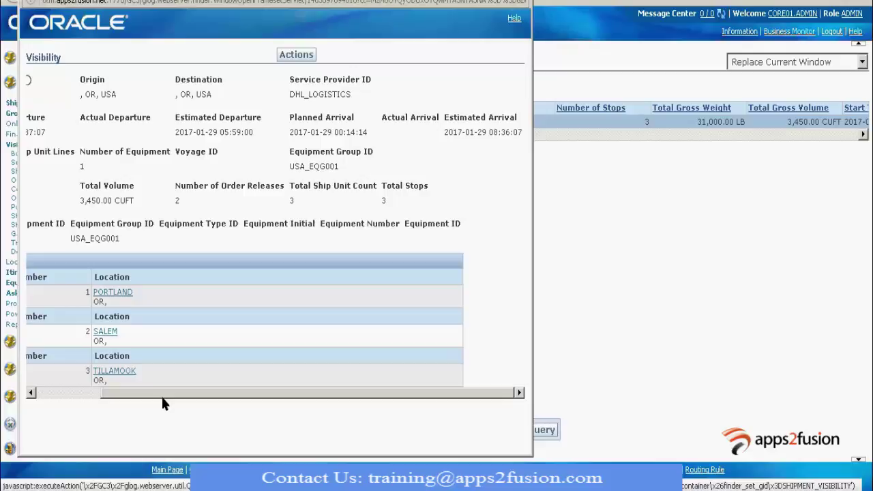
left_click_drag(161, 394, 95, 393)
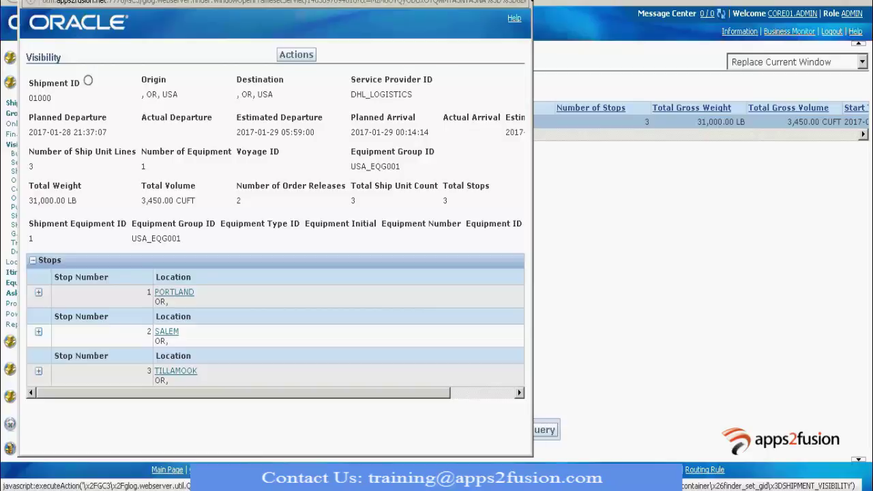
key("alt+Down")
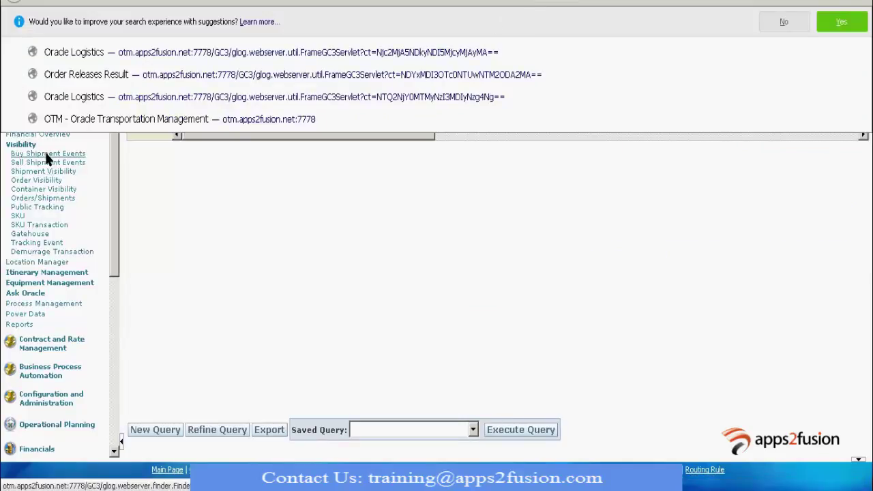
- Search Buy Shipment Events and open CORE01.01000's tracking events, showing the Portland pick-up arrival
left_click(45, 155)
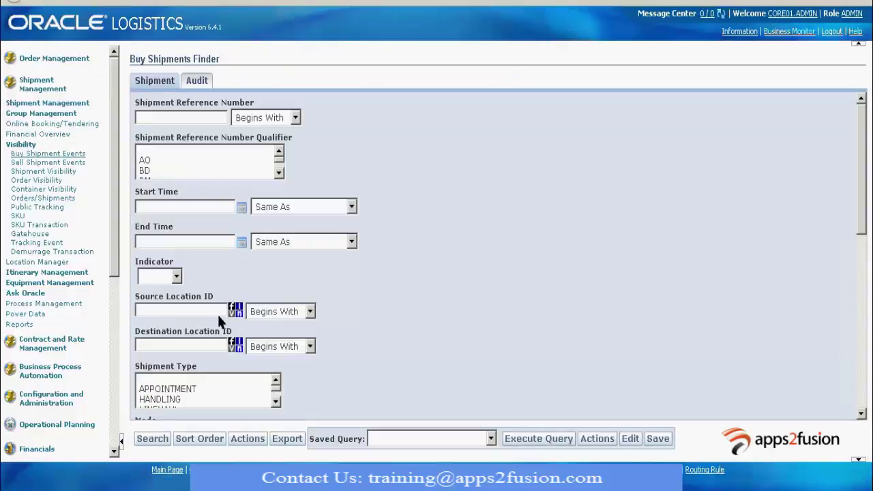
left_click(156, 439)
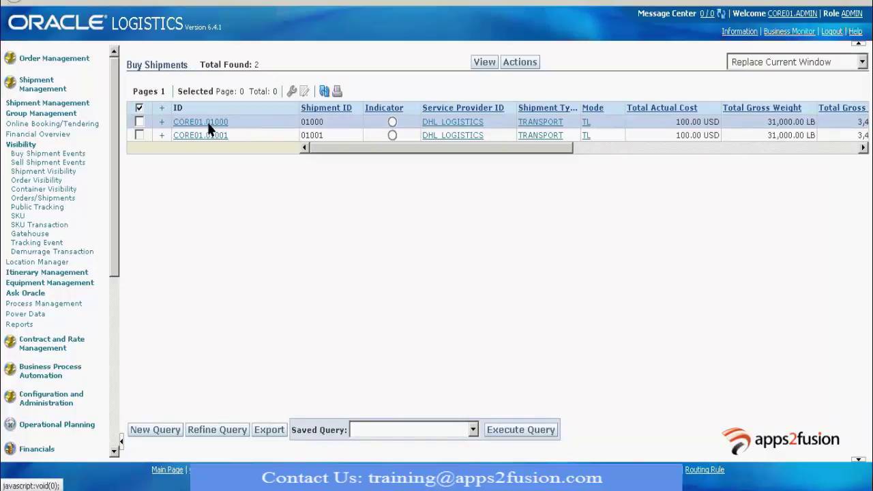
left_click(209, 124)
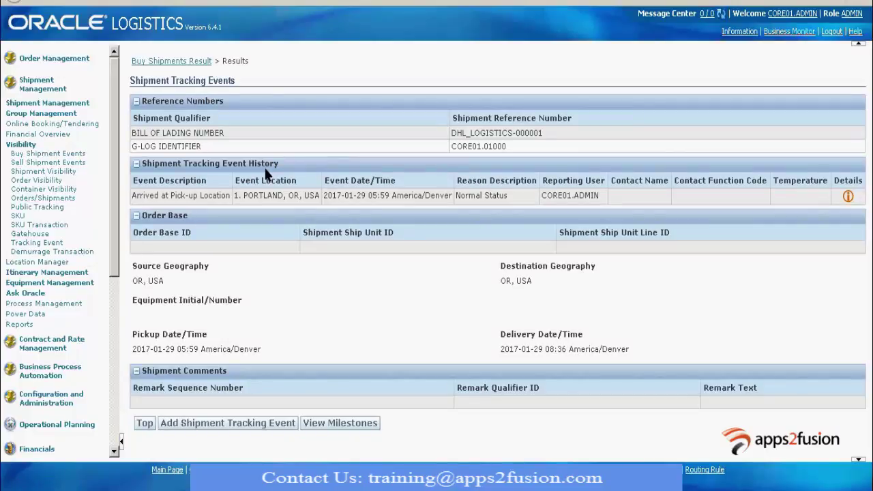
left_click_drag(266, 172, 349, 197)
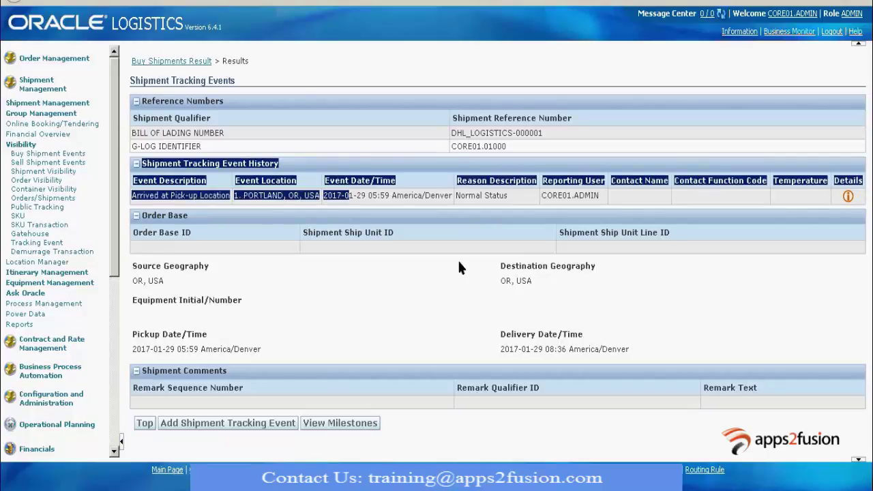
left_click(404, 200)
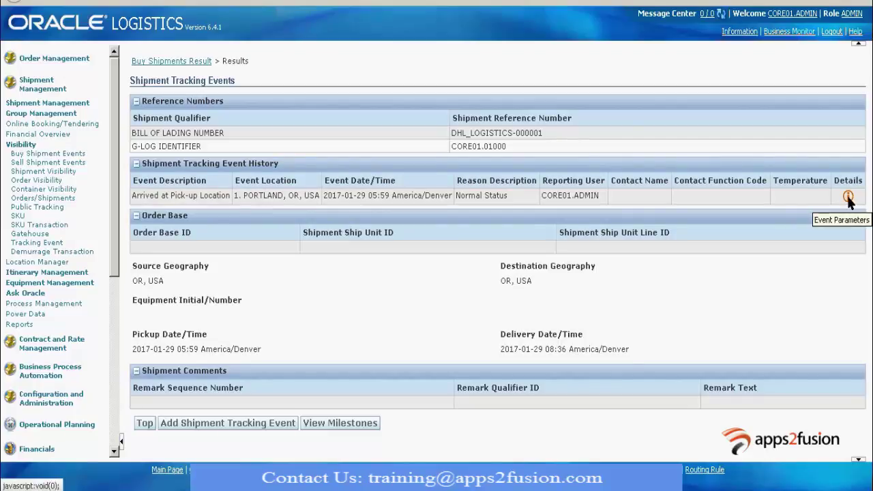
left_click(848, 198)
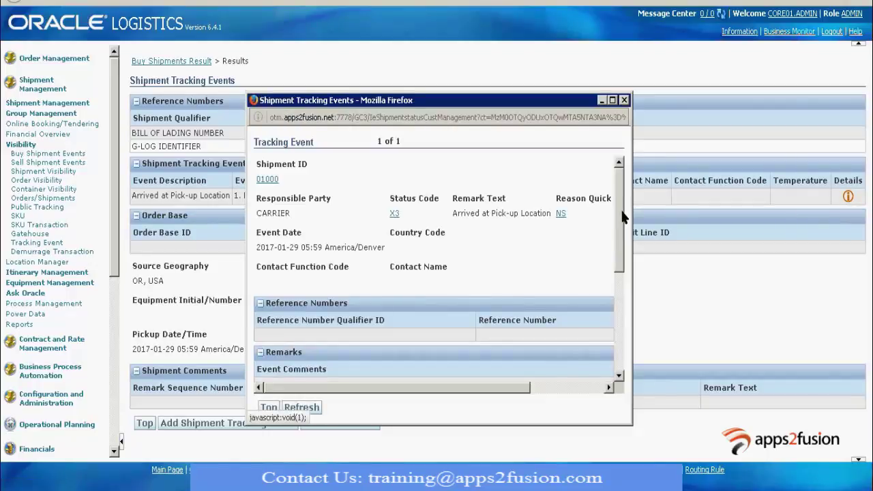
scroll(410, 229, "down", 1)
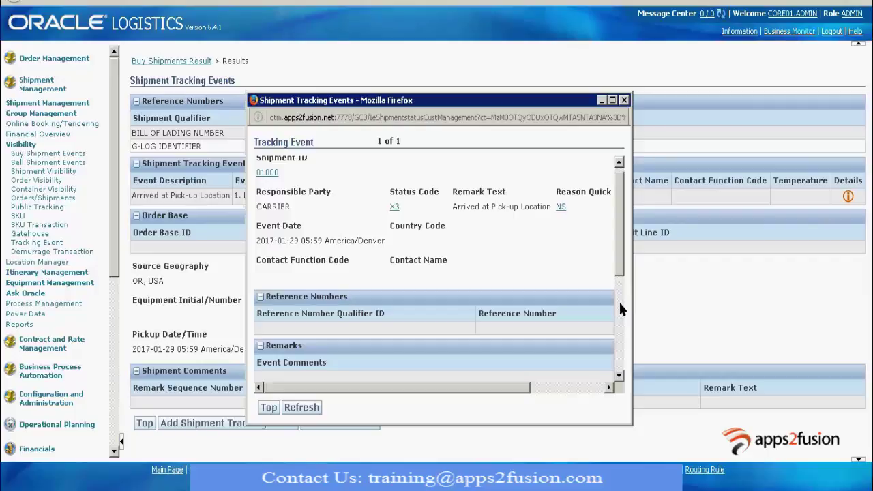
scroll(620, 310, "down", 3)
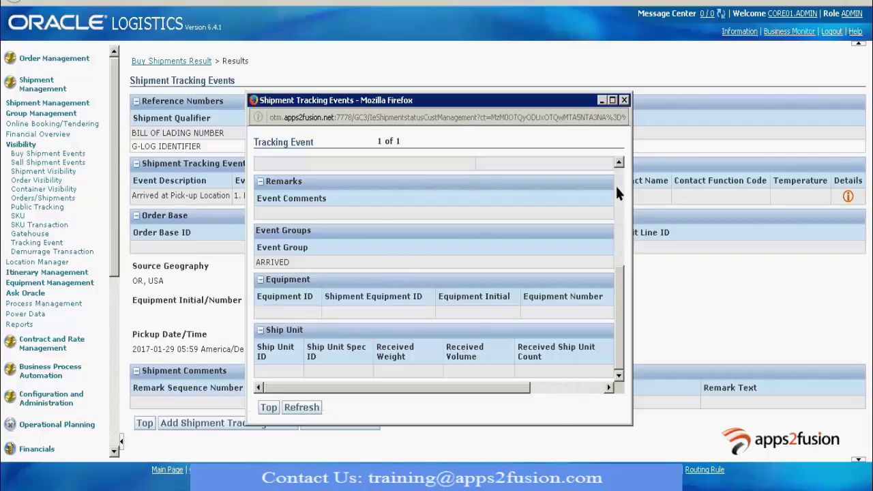
scroll(615, 184, "up", 6)
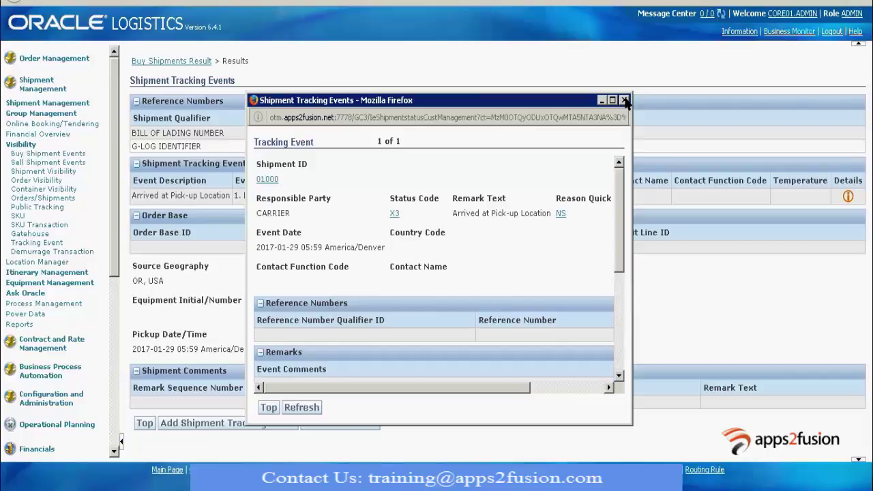
left_click(626, 100)
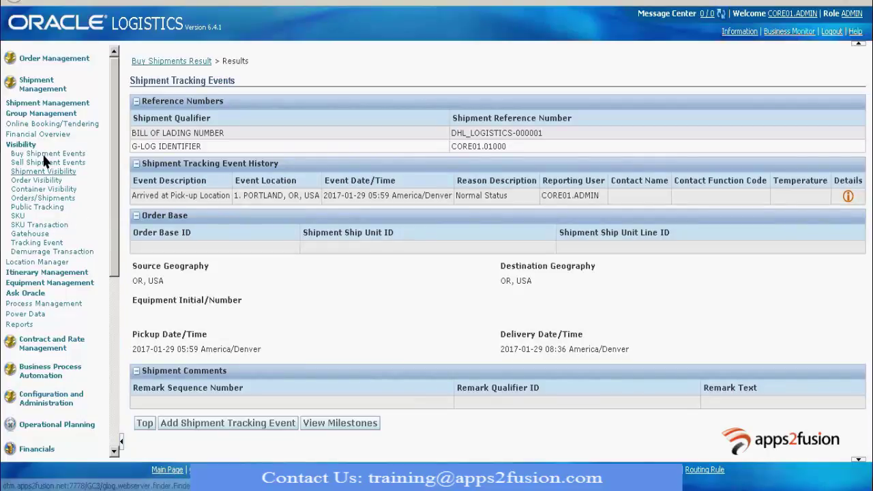
- Search Buy Shipments by shipment ID '0100' to find CORE01.01000
left_click(53, 104)
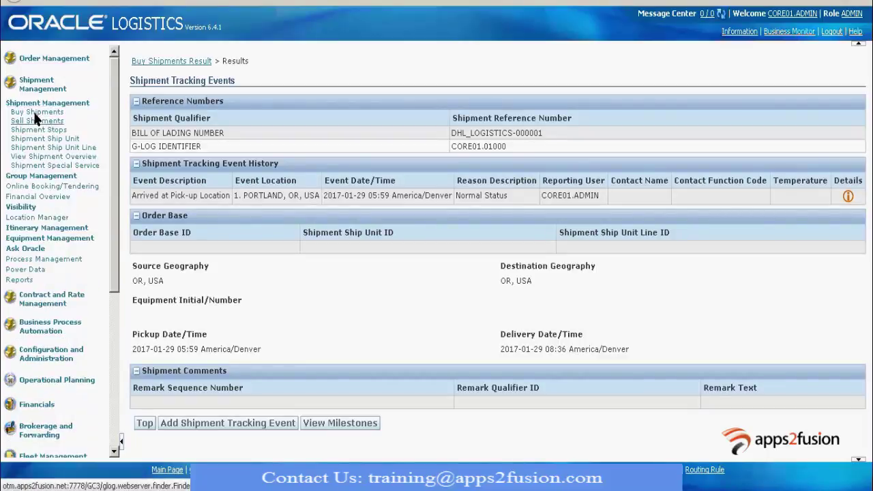
left_click(36, 113)
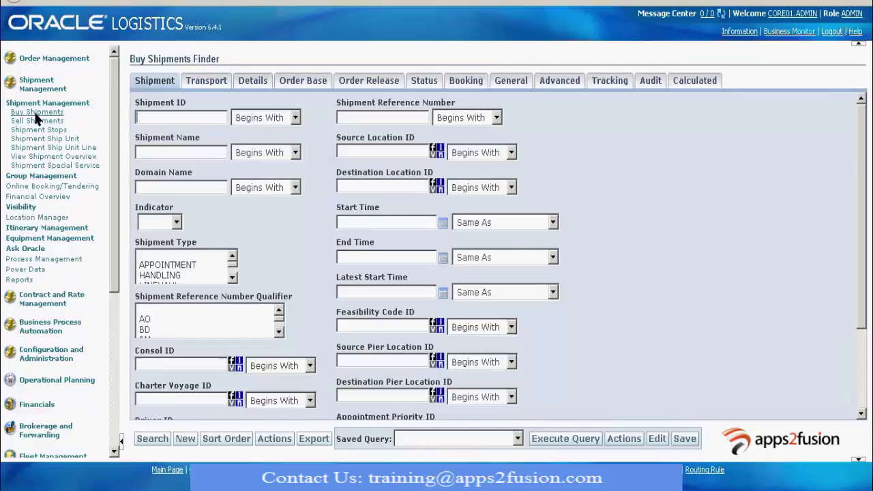
left_click(181, 118)
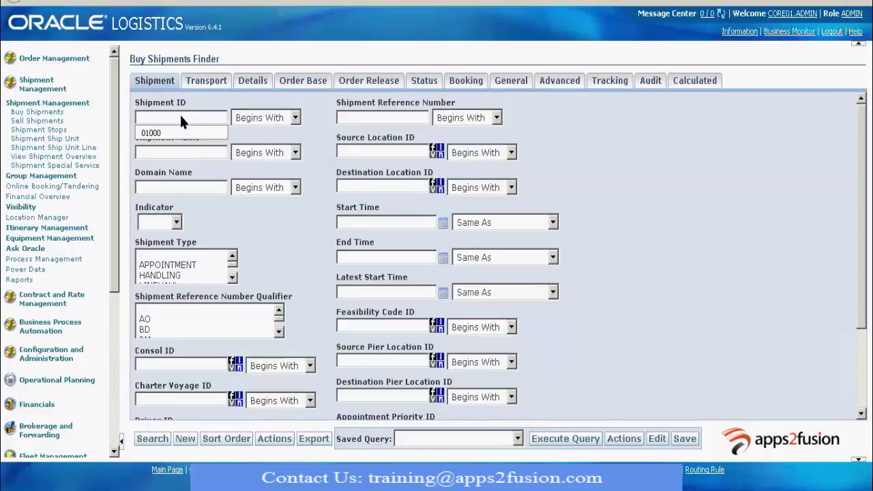
type("01000")
key("Return")
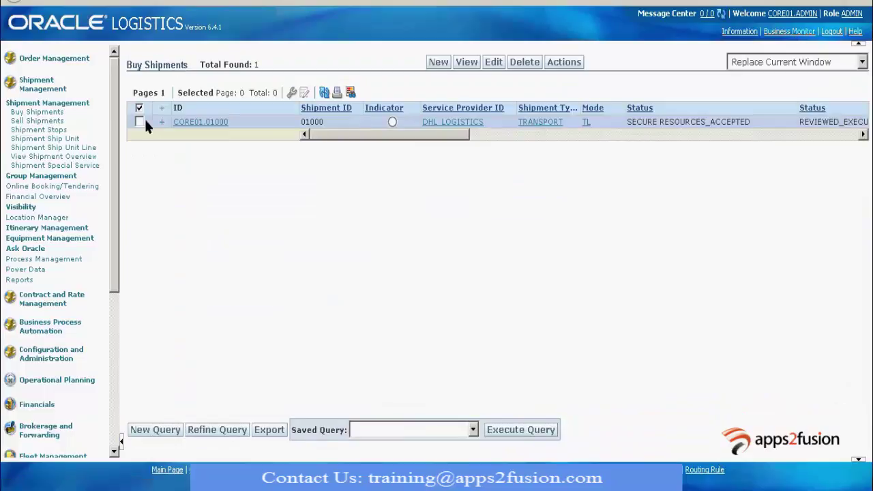
- Select CORE01.01000 and expand Actions > Shipment Management > Events
left_click(140, 123)
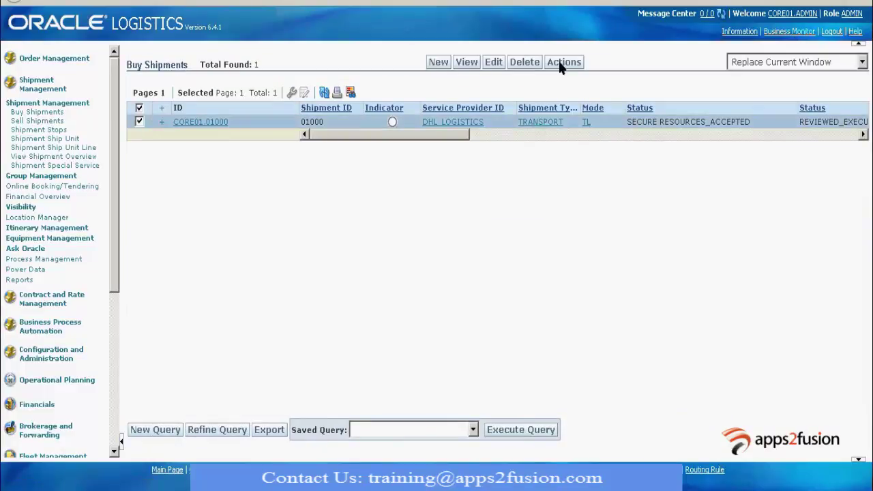
left_click(561, 63)
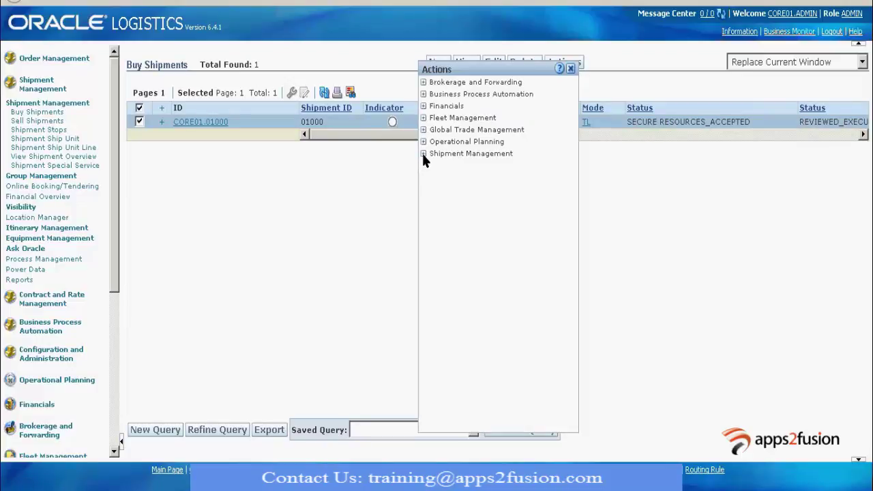
left_click(423, 153)
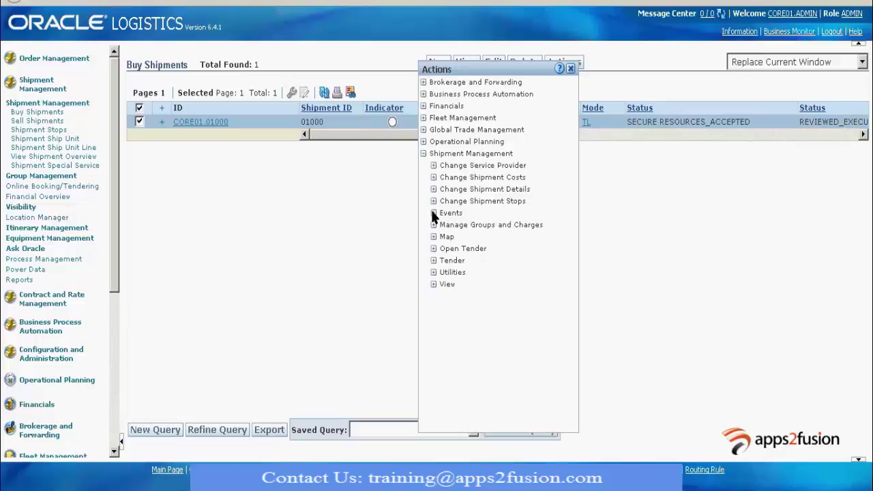
left_click(433, 213)
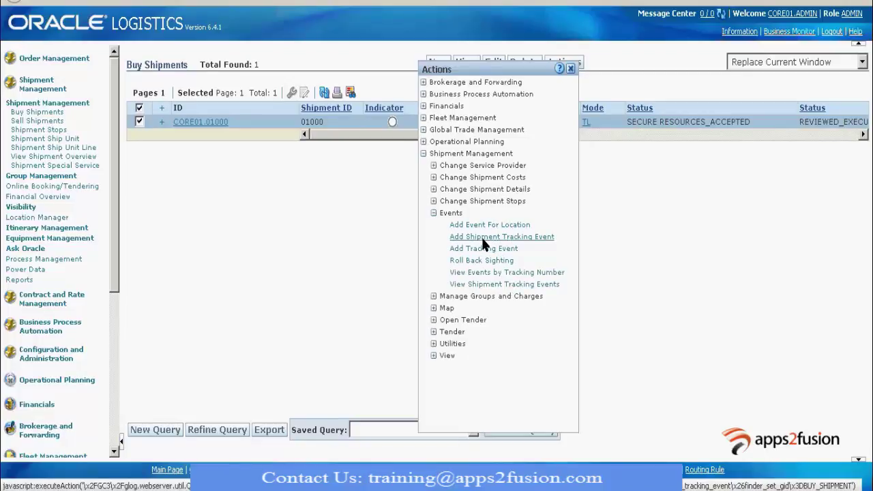
- Add a Carrier tracking event: Arrived / Arrived at Delivery Location, reason No Error / Normal Status
left_click(481, 237)
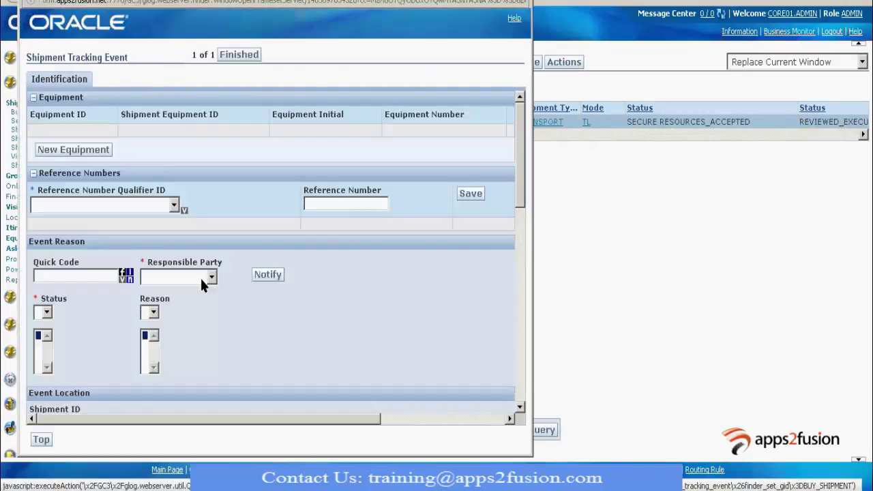
left_click(208, 277)
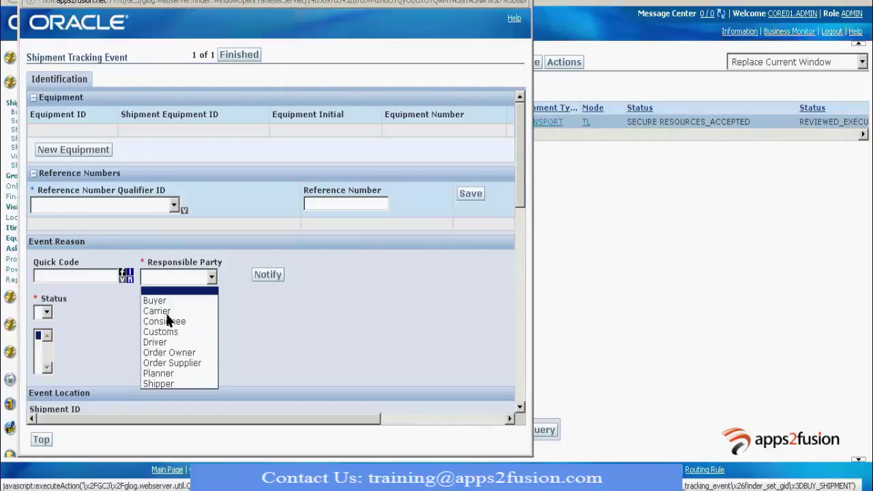
left_click(165, 310)
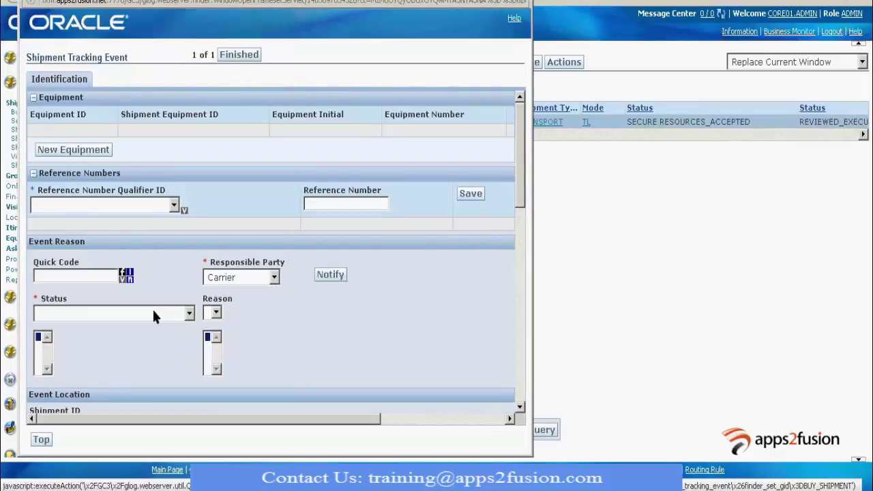
left_click(154, 312)
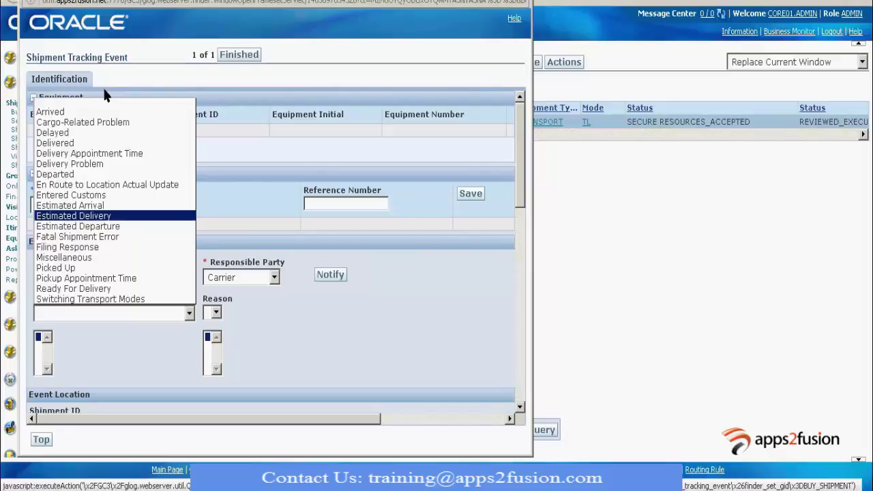
left_click(54, 113)
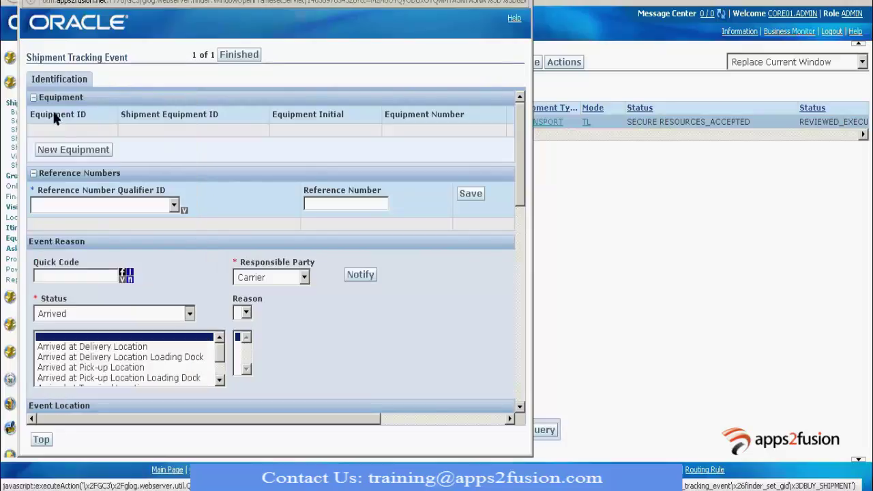
left_click(132, 347)
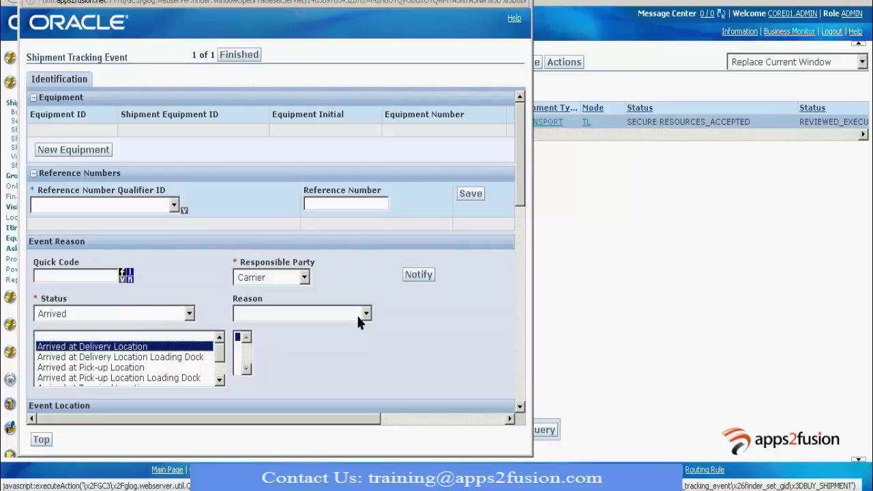
left_click(358, 316)
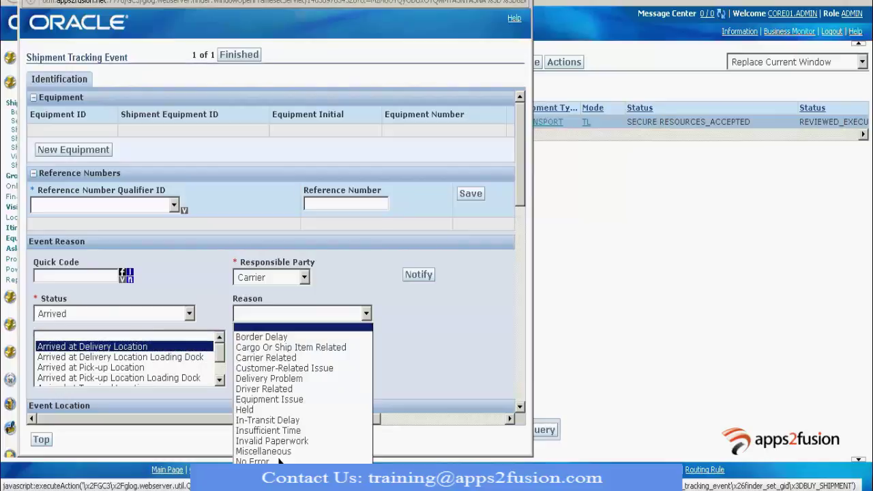
left_click(273, 461)
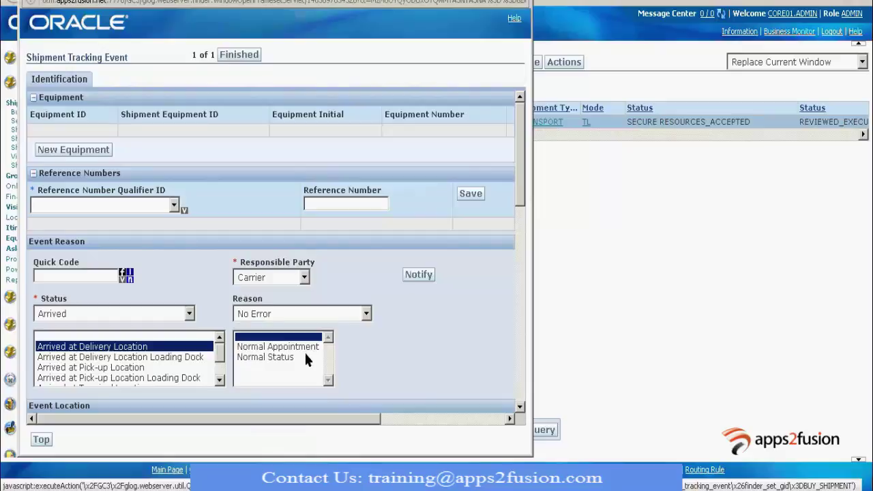
left_click(278, 357)
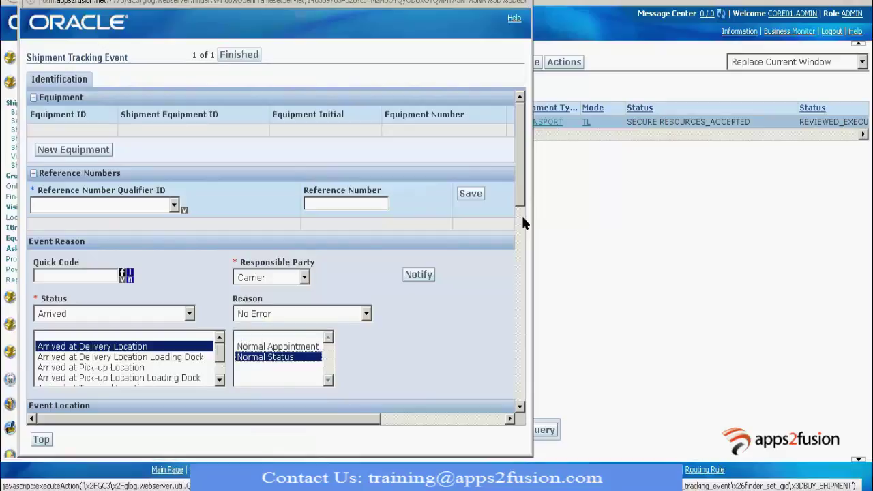
scroll(522, 222, "down", 5)
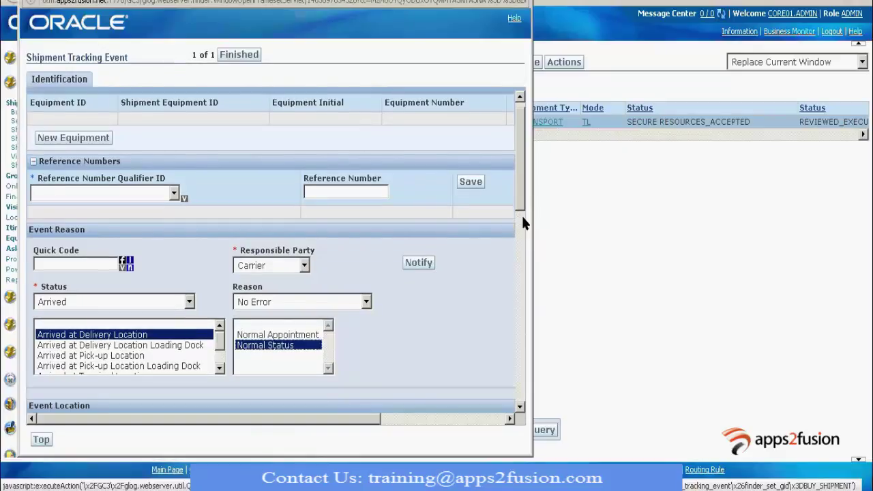
scroll(522, 228, "down", 3)
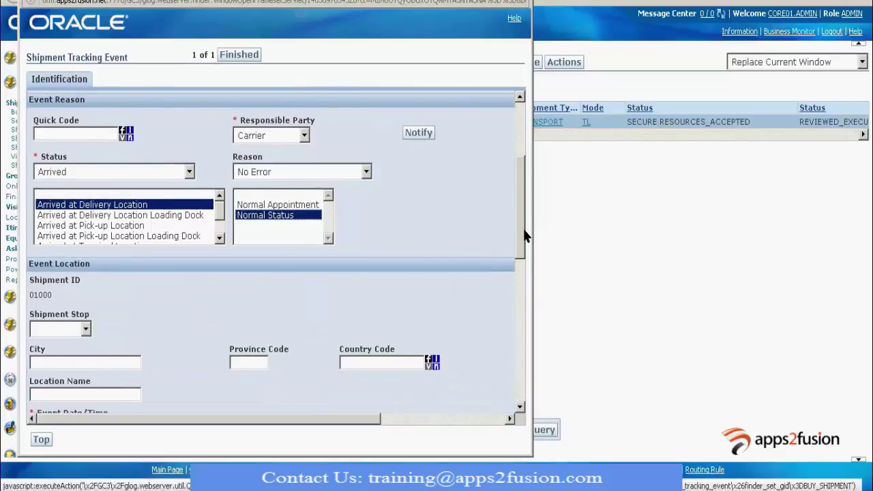
left_click(86, 280)
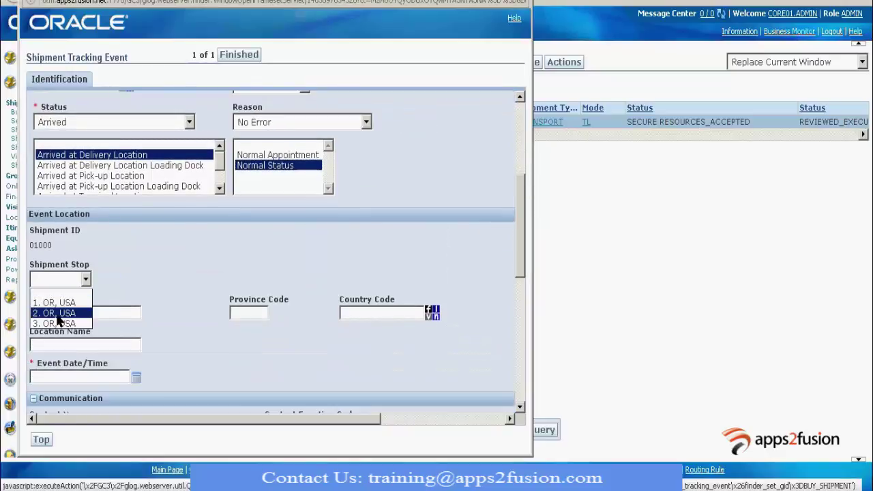
left_click(57, 313)
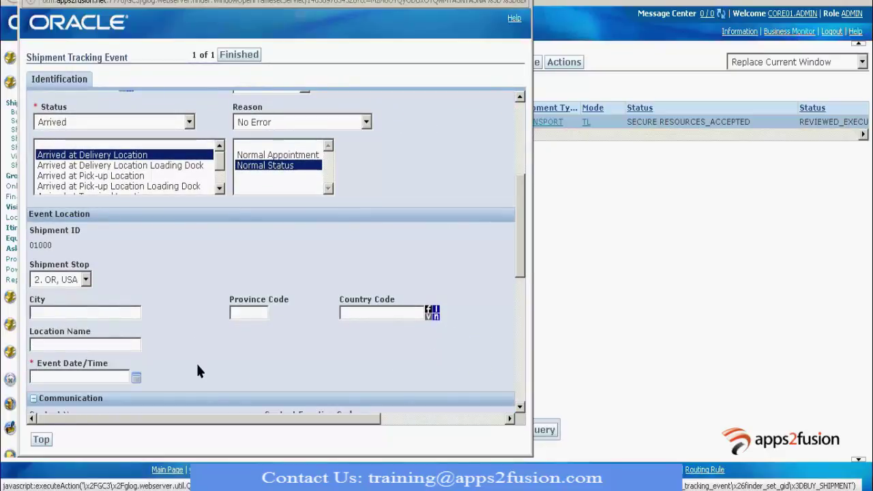
left_click(137, 377)
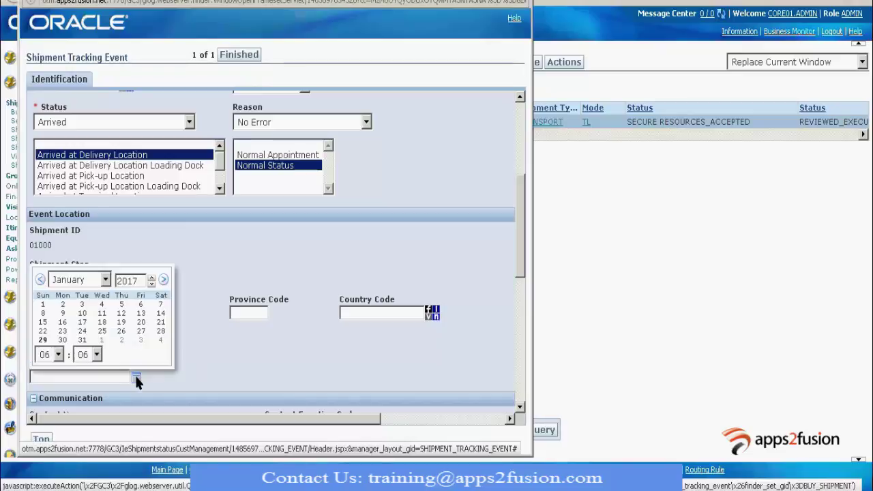
left_click(42, 340)
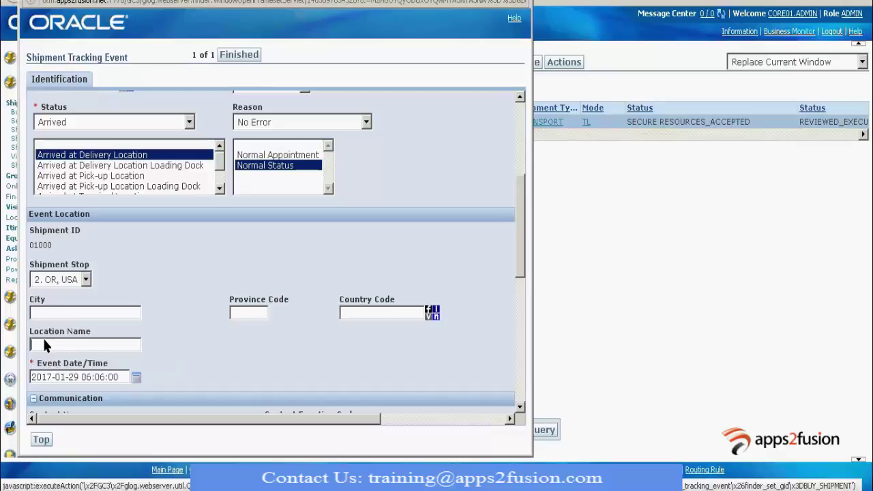
left_click(239, 57)
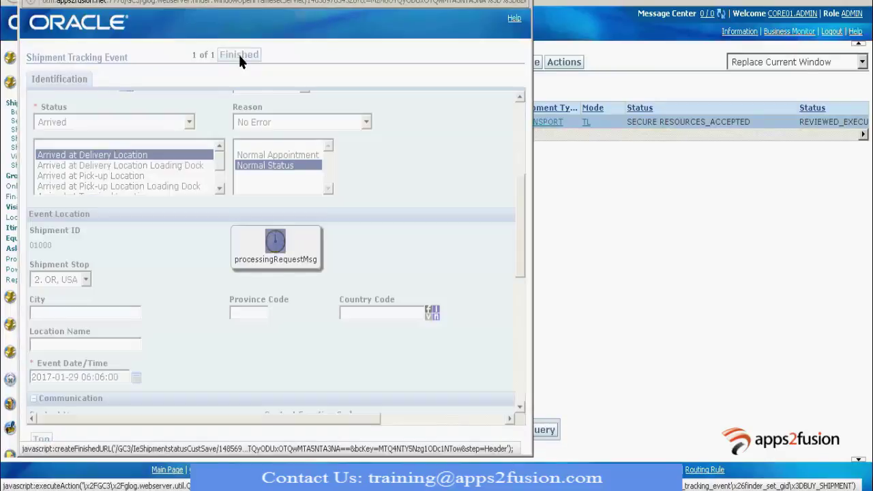
- Close the results window and start another shipment tracking event via Actions > Events
key("alt+F4")
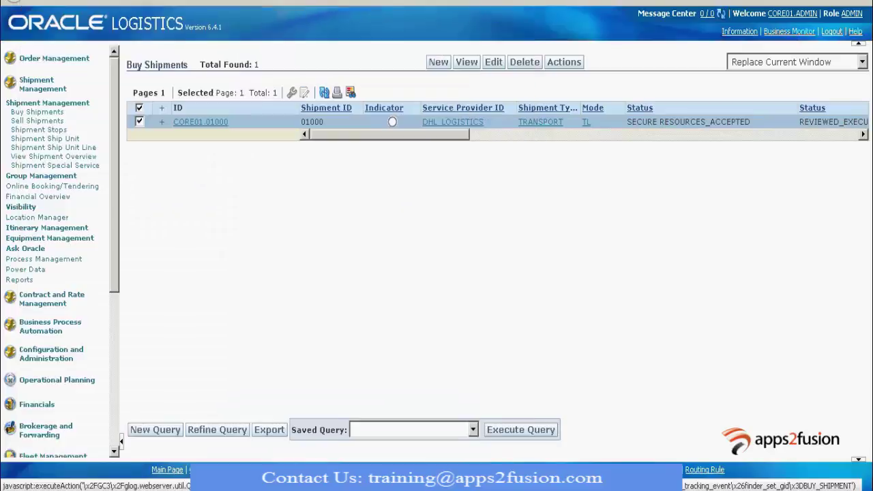
left_click(564, 62)
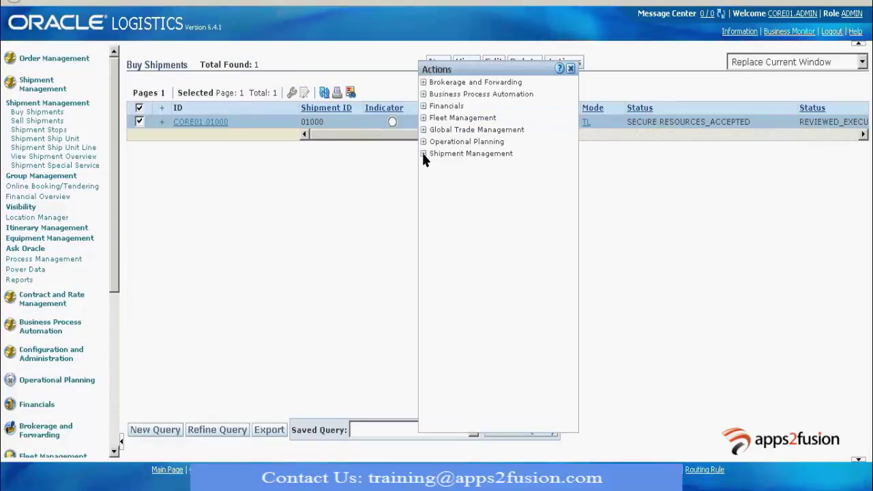
left_click(424, 153)
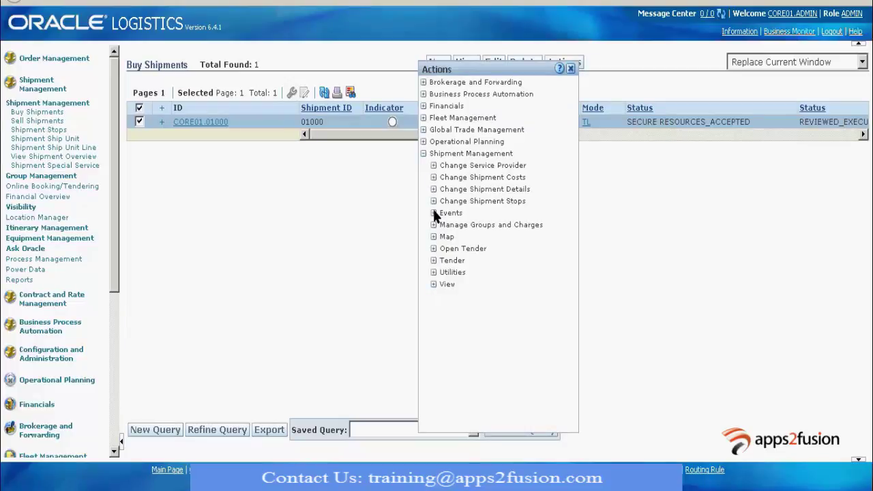
left_click(433, 213)
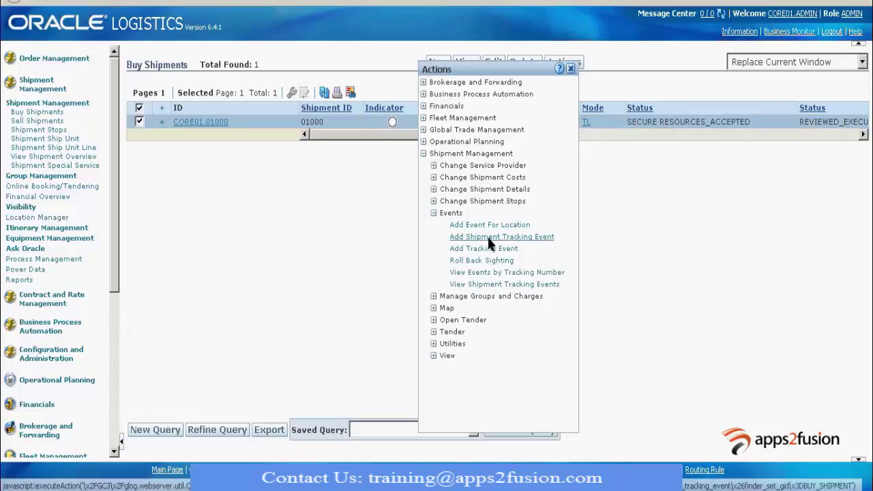
left_click(489, 238)
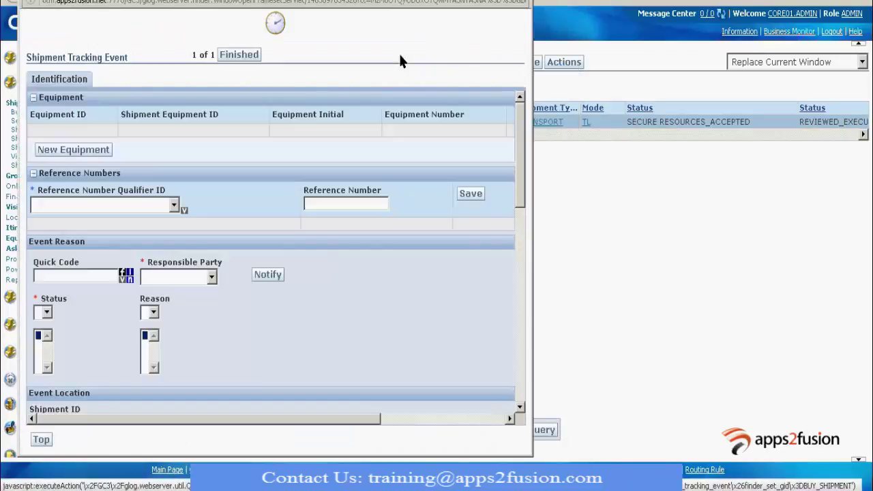
- Set Carrier, status Delivered / Completed Unloading at Delivery Location, reason No Error / Normal Status
left_click(212, 276)
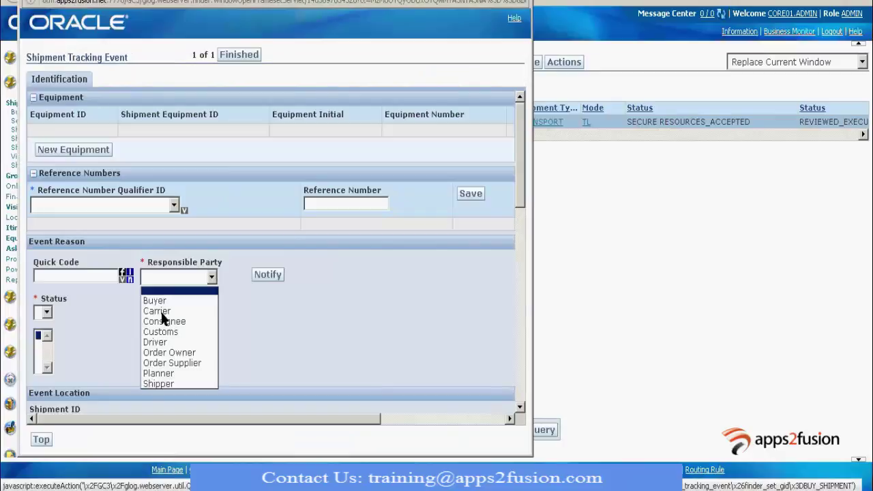
left_click(157, 310)
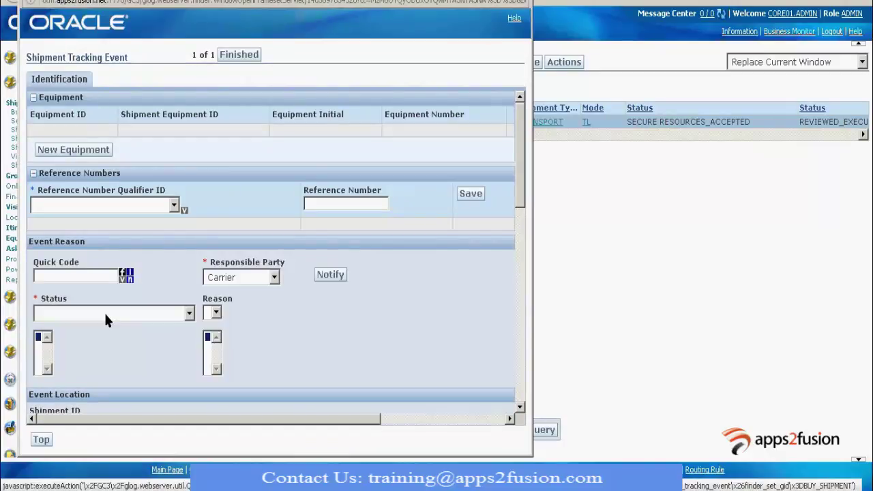
left_click(106, 316)
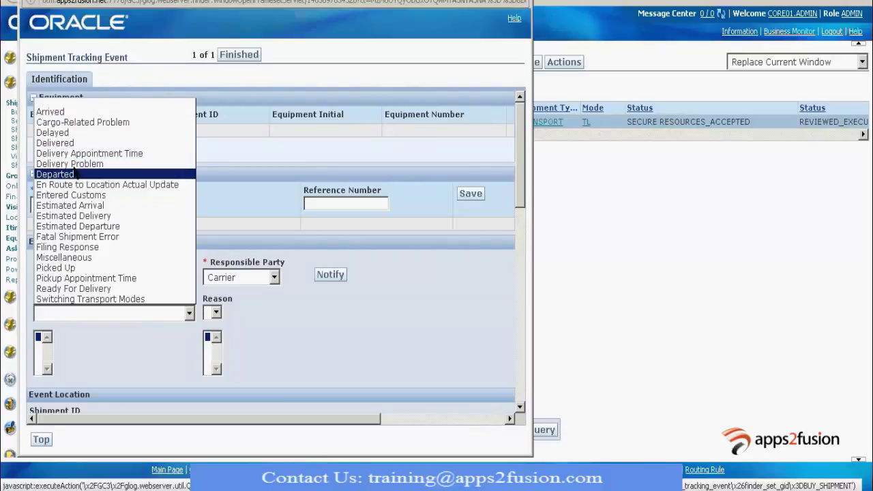
left_click(67, 143)
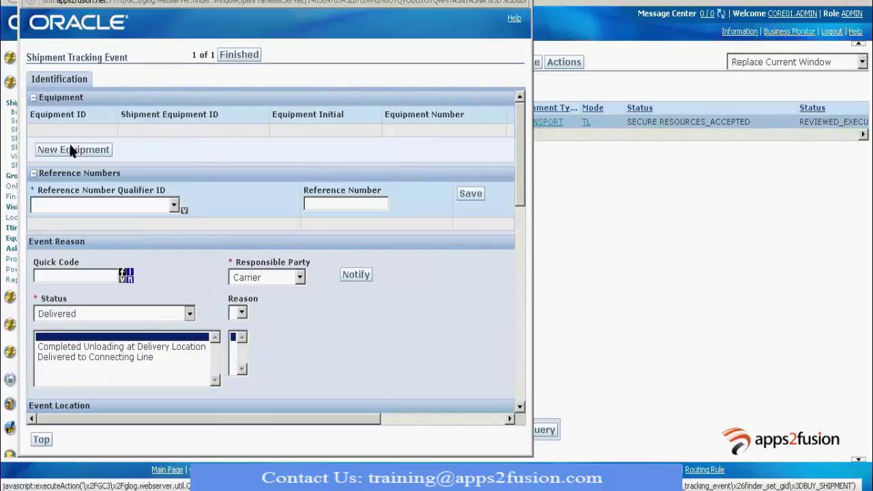
left_click(139, 346)
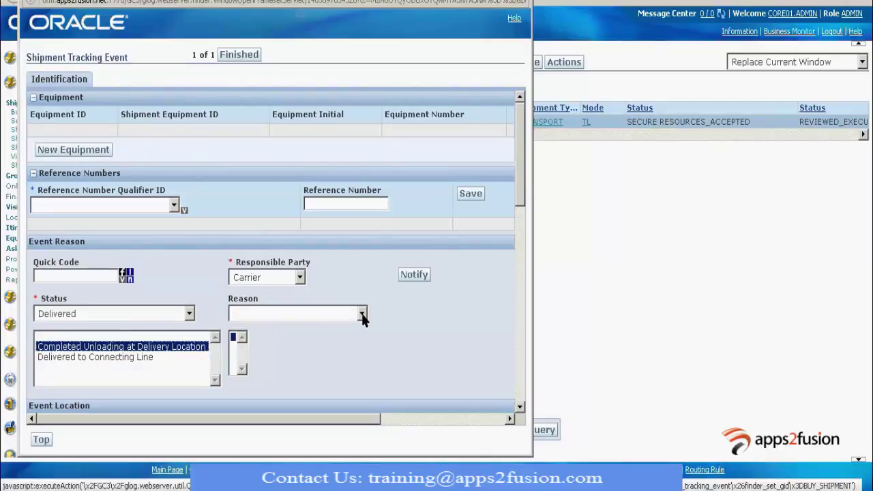
left_click(363, 319)
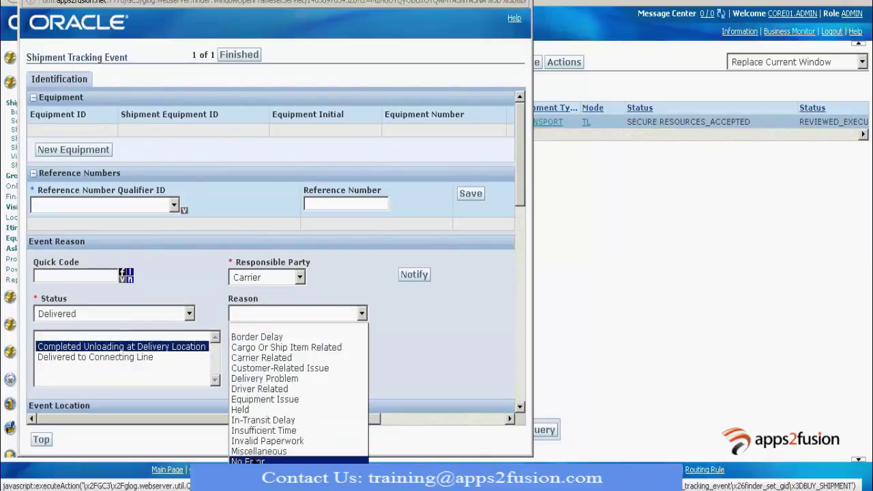
left_click(255, 457)
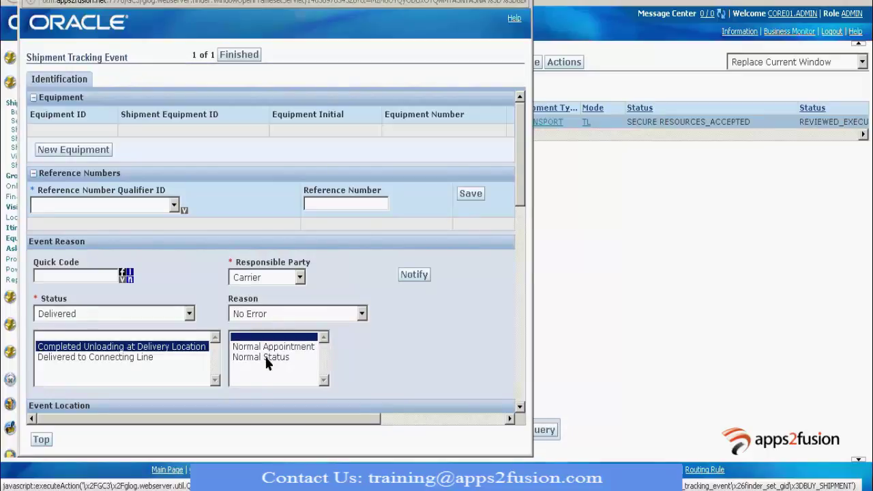
left_click(267, 357)
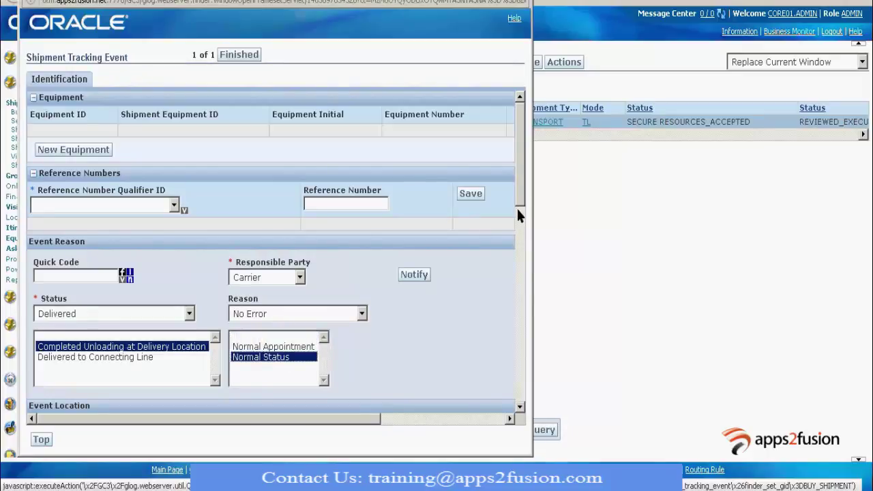
scroll(516, 215, "down", 3)
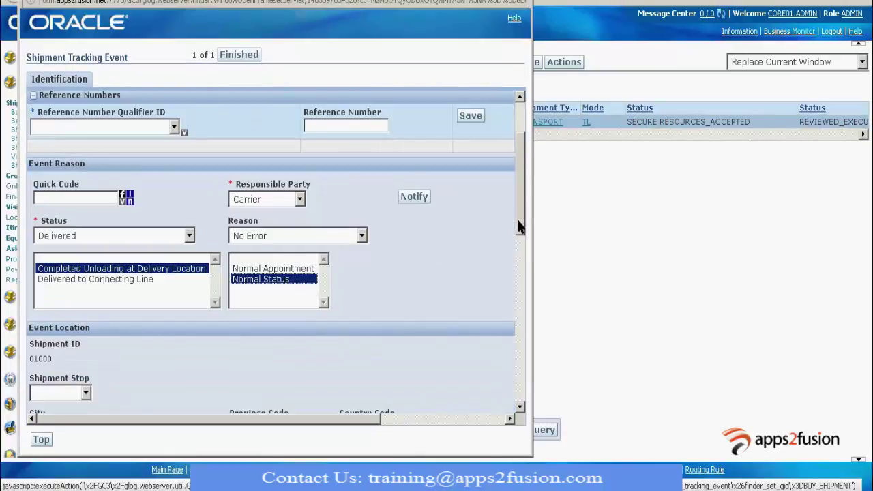
scroll(520, 236, "down", 4)
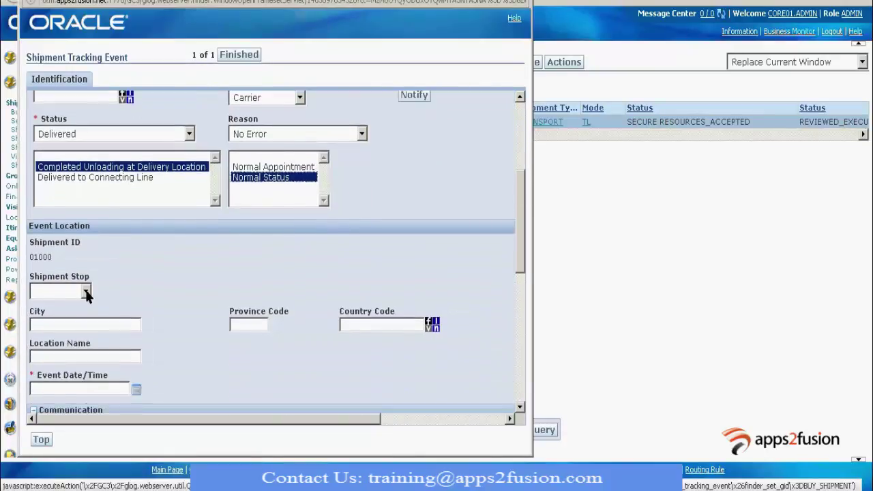
left_click(86, 293)
left_click(55, 333)
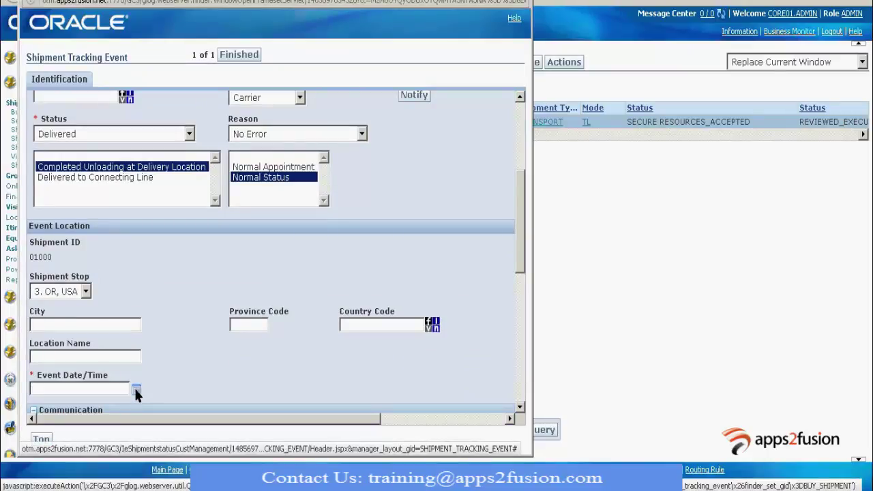
left_click(136, 390)
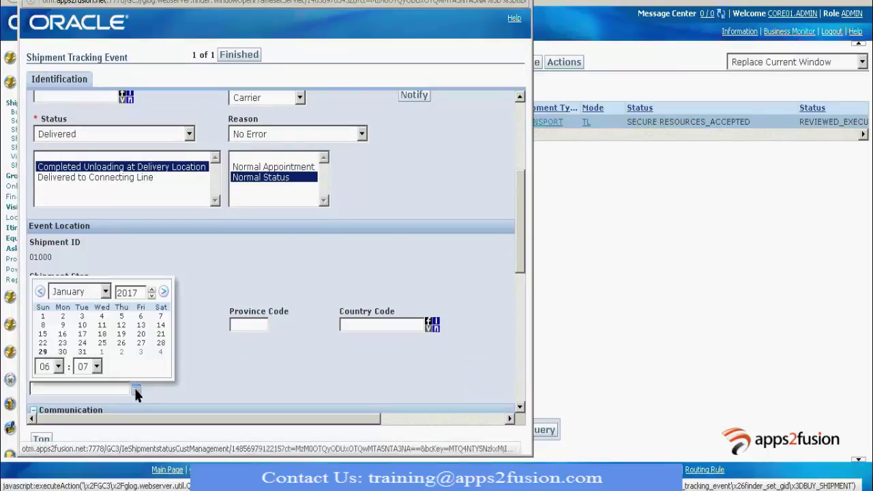
left_click(42, 352)
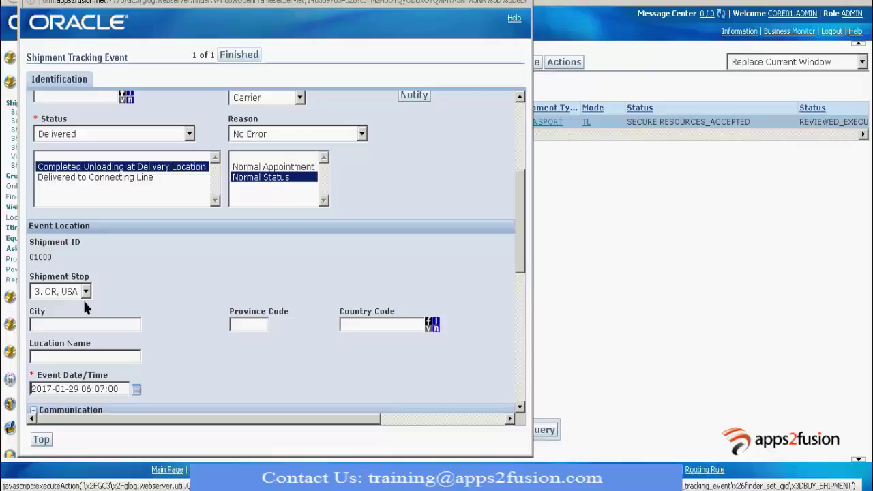
- Submit the Delivered event, close the results and refresh the Buy Shipments list
left_click(238, 57)
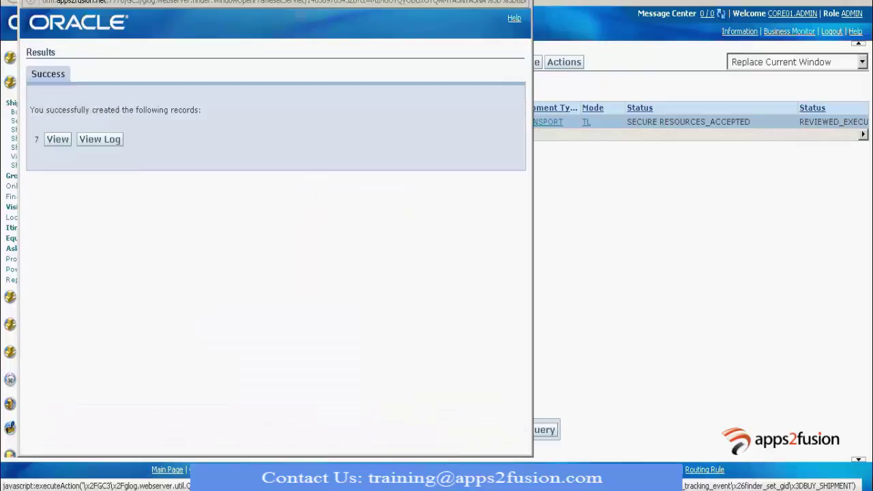
key("alt+F4")
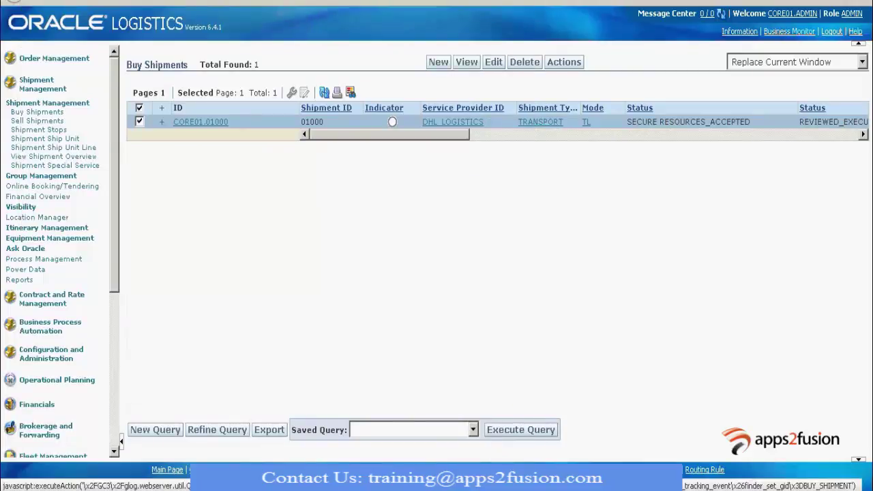
left_click(324, 92)
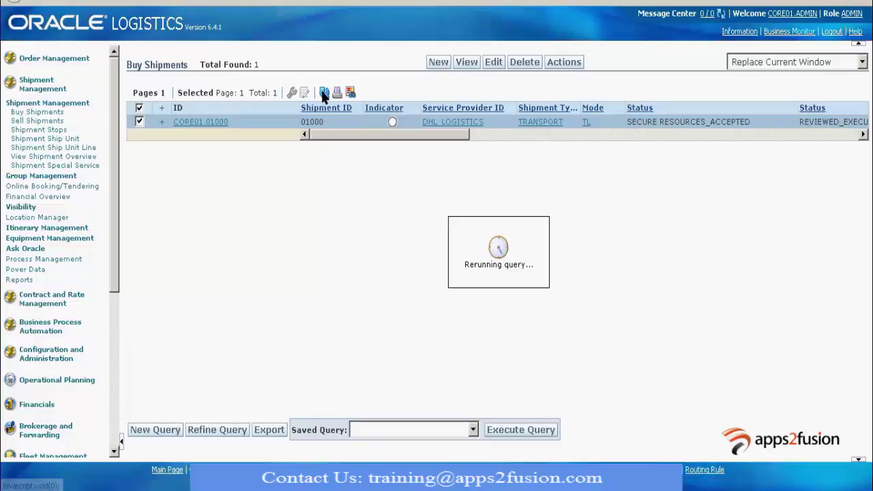
- Open CORE01.01000 and check its Enroute Status reads ENROUTE_COMPLETED
left_click(204, 123)
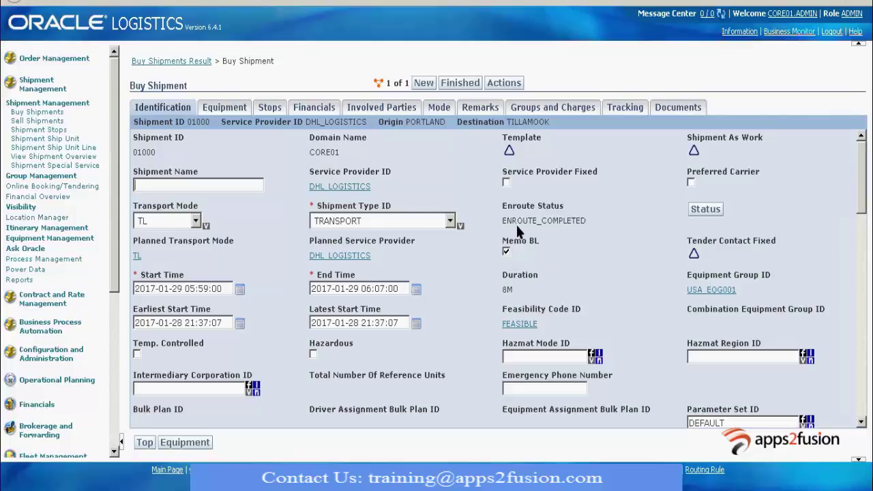
left_click_drag(503, 227, 581, 222)
right_click(575, 228)
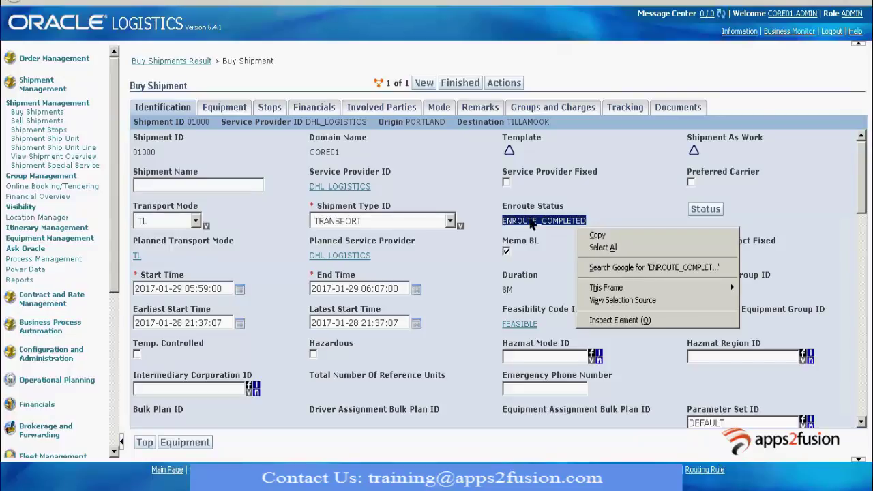
key("Escape")
right_click(529, 217)
left_click(518, 205)
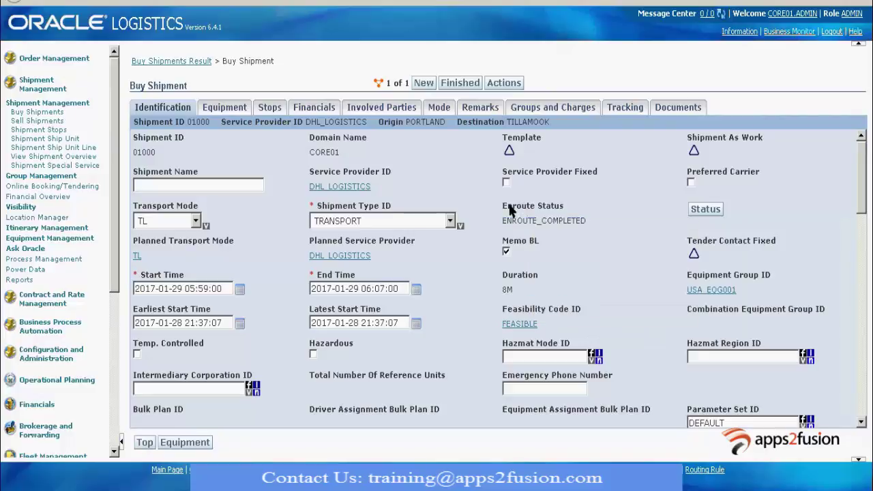
double_click(518, 205)
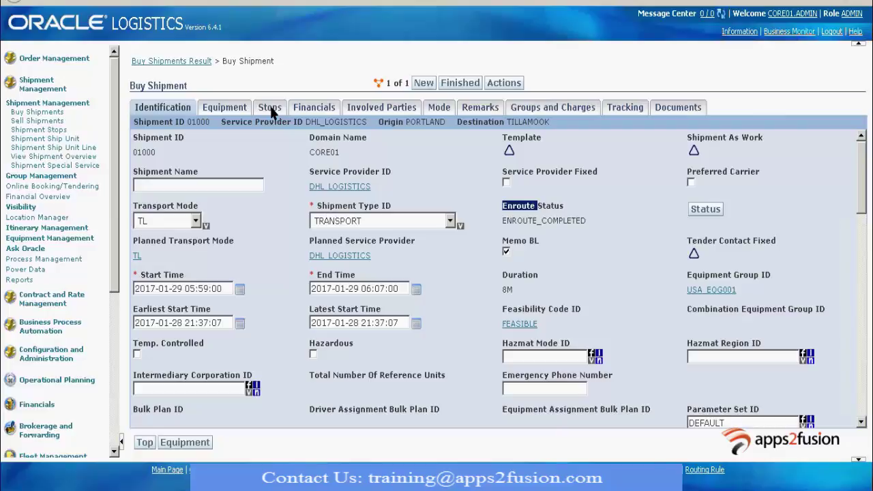
- Review stop arrivals 05:59, 06:06 and 06:07, then return to Buy Shipments results
left_click(270, 109)
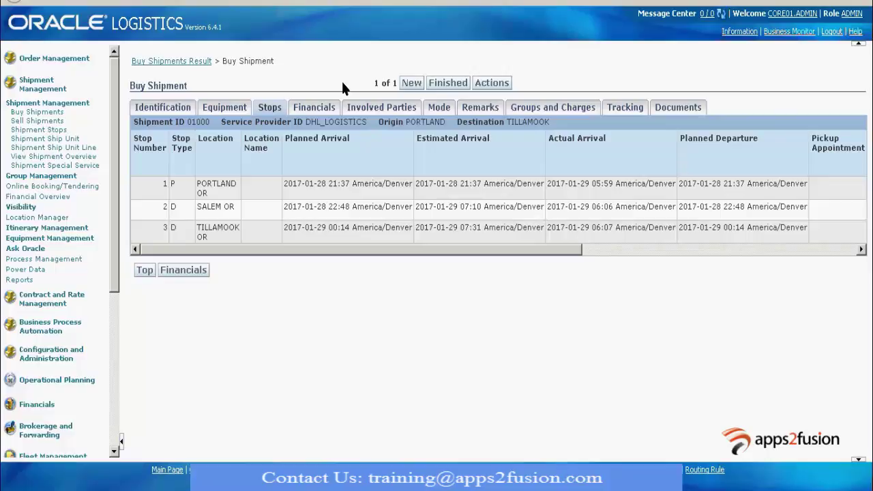
left_click(174, 61)
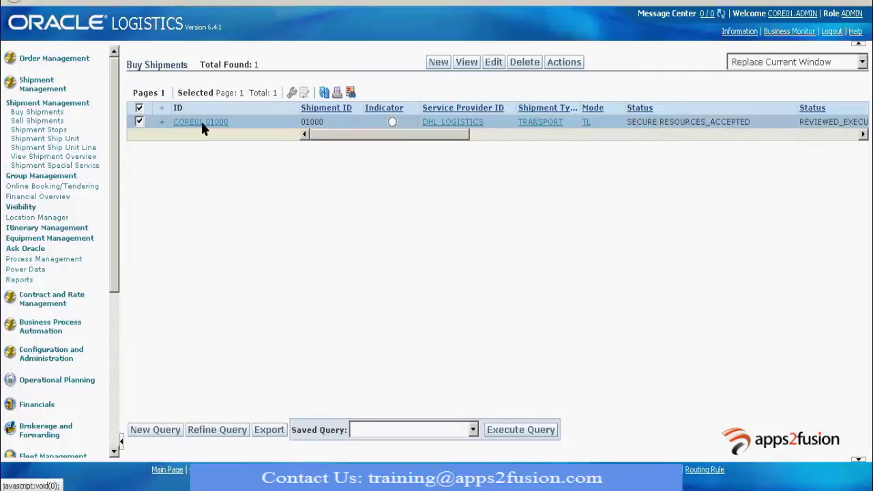
- Open CORE01.01000's Track and Trace and scroll to its three-event history
left_click(201, 126)
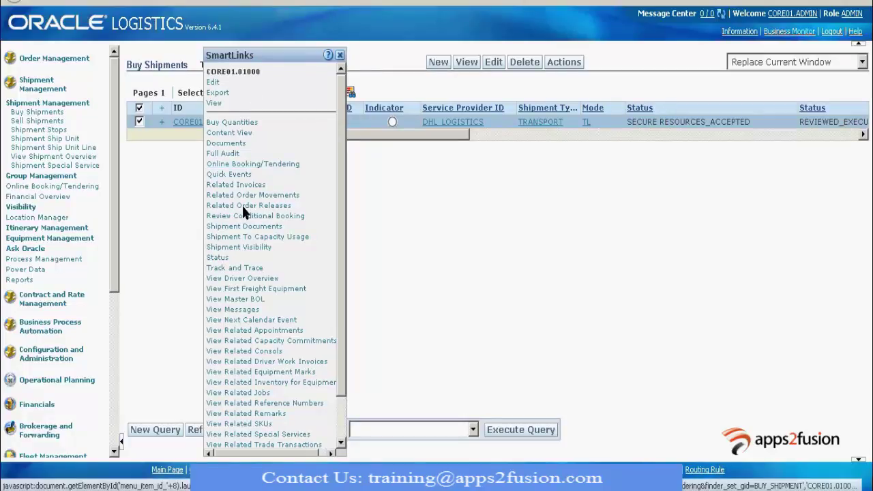
left_click(243, 268)
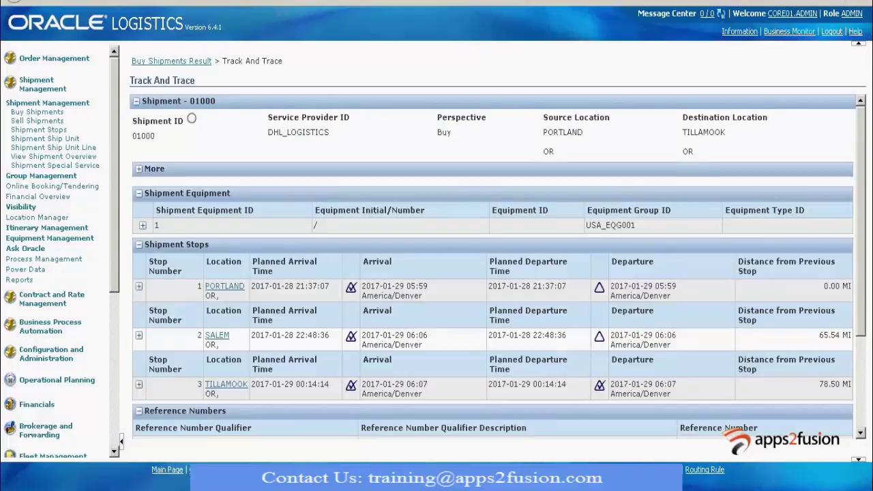
scroll(361, 448, "down", 3)
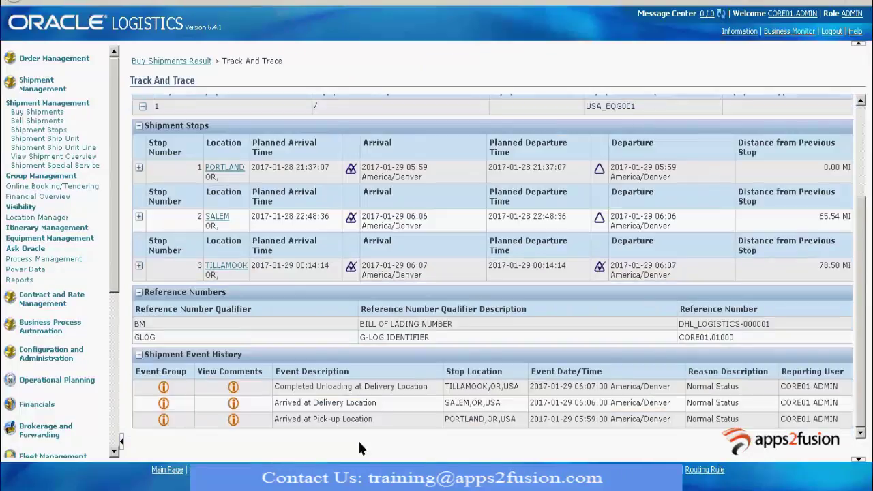